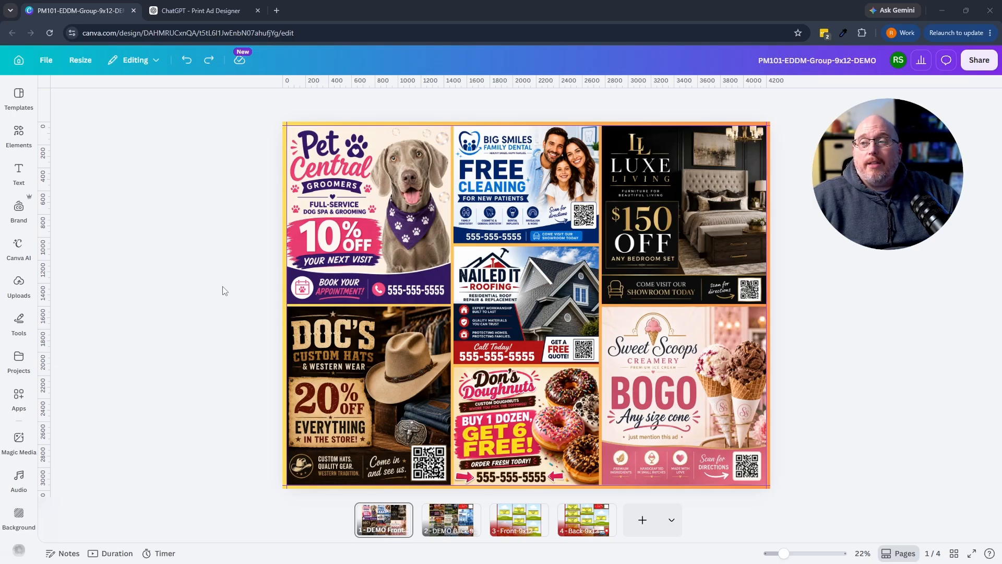
Review the blank front and back 9x12 ad templates and both demo pages of the postcard design.
scroll(225, 291, "down", 1)
left_click(501, 513)
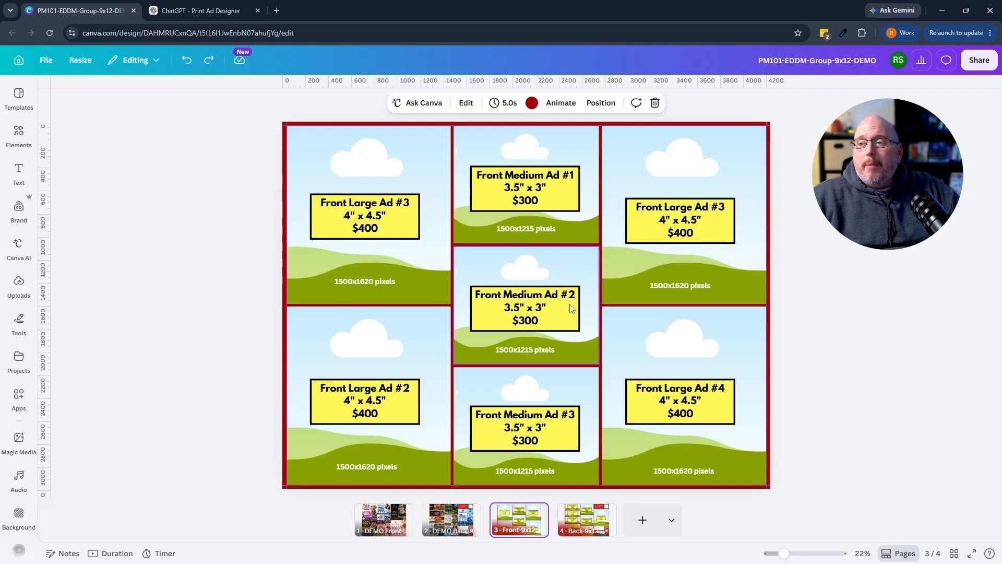
left_click(583, 517)
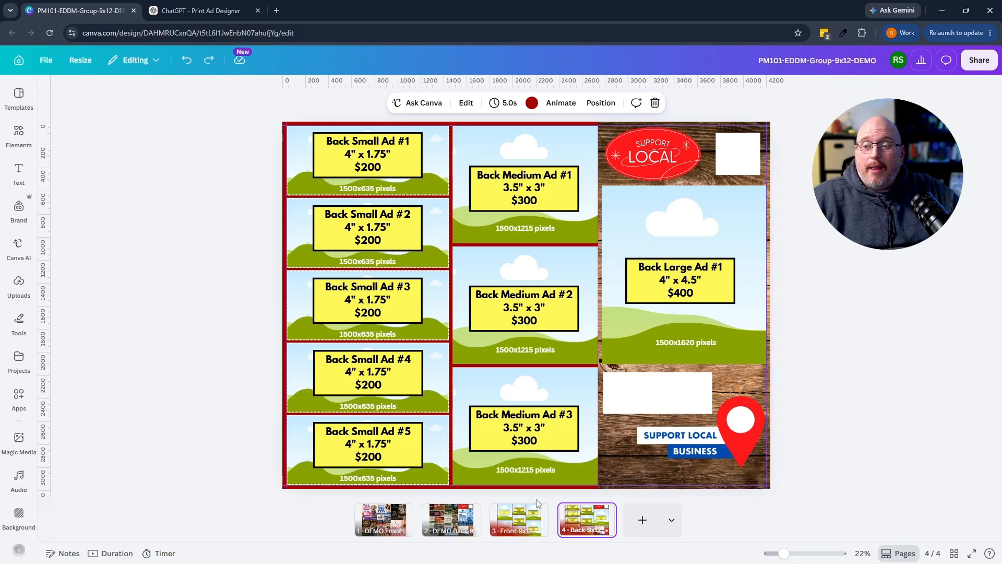
left_click(372, 518)
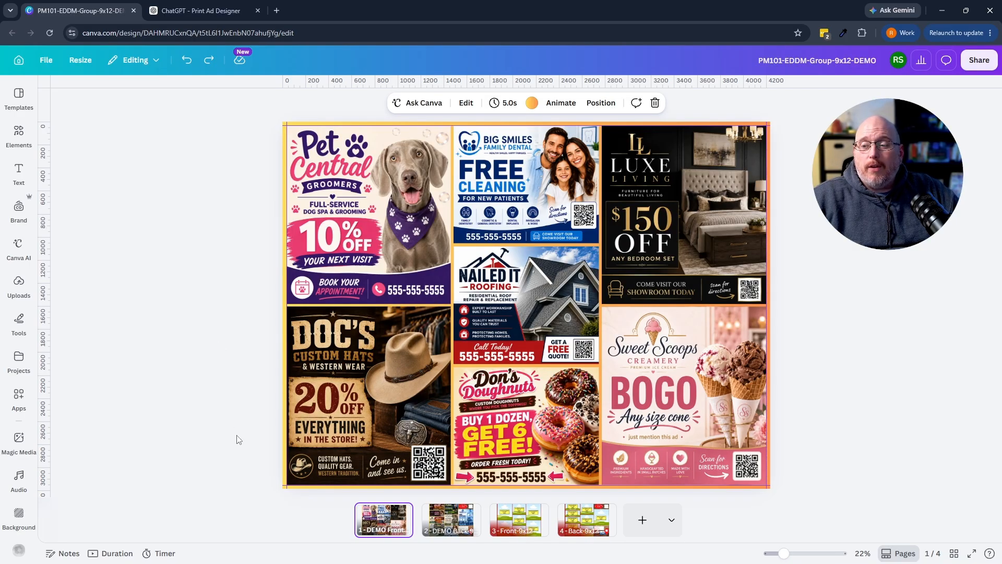
left_click(446, 521)
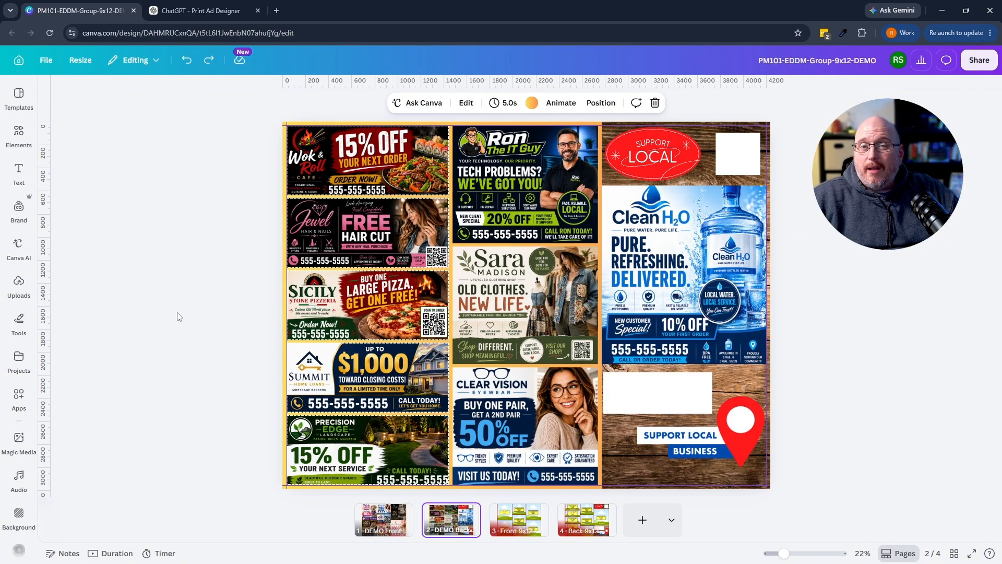
left_click(369, 523)
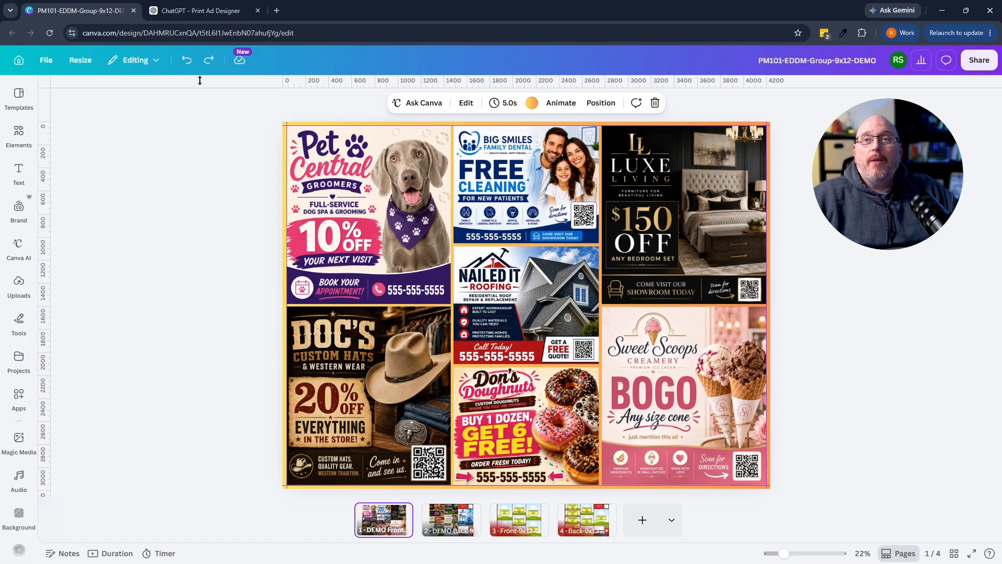
Switch to the Print Ad Designer chat in ChatGPT and review the ad size choice and the logo upload instruction.
left_click(193, 11)
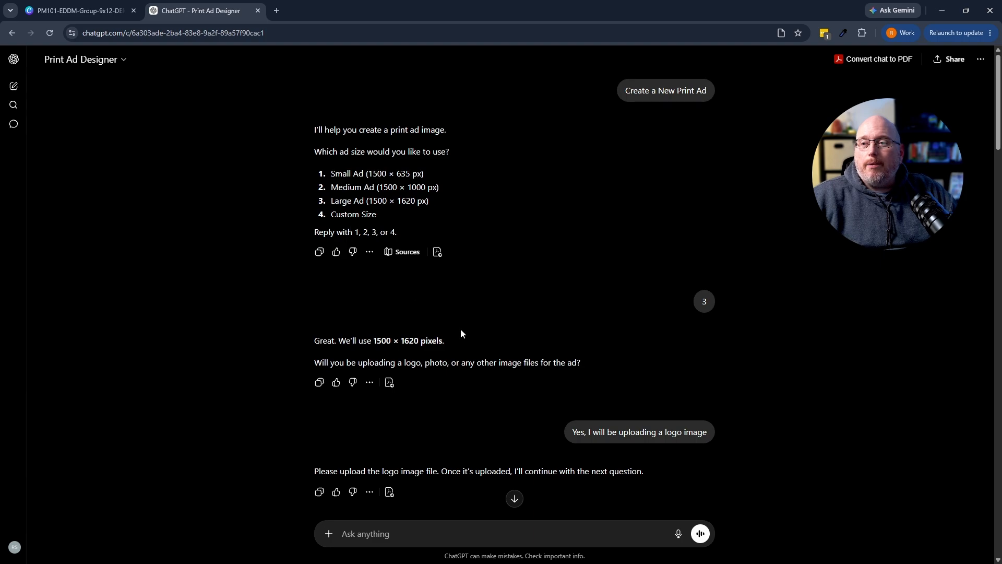
left_click_drag(331, 203, 433, 205)
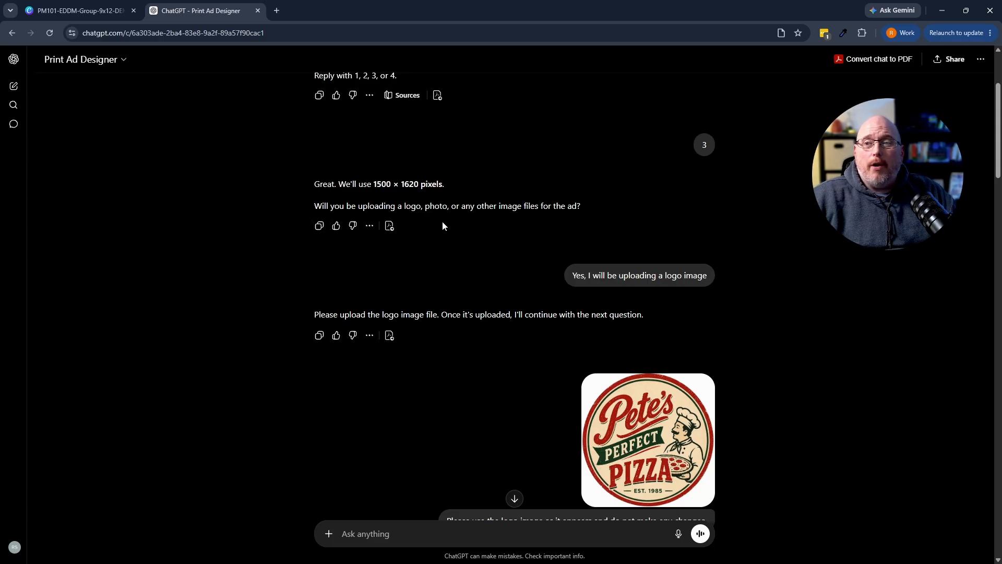
scroll(456, 260, "down", 1)
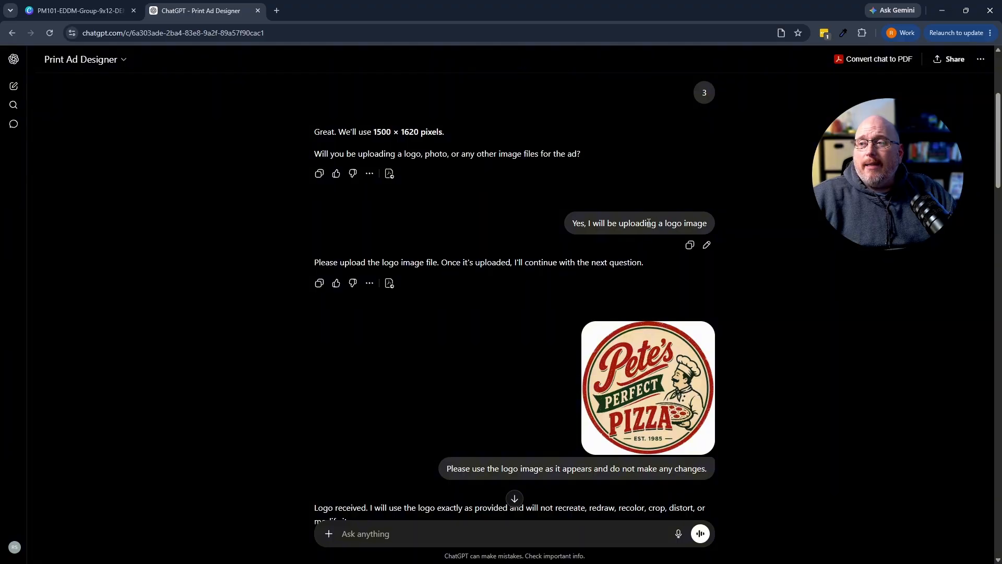
scroll(441, 292, "down", 2)
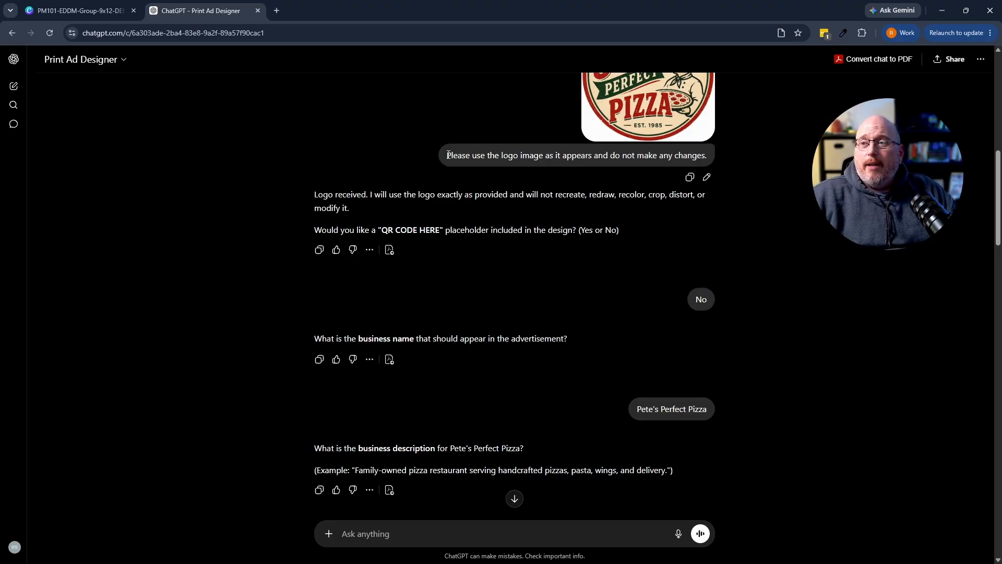
left_click_drag(447, 156, 612, 161)
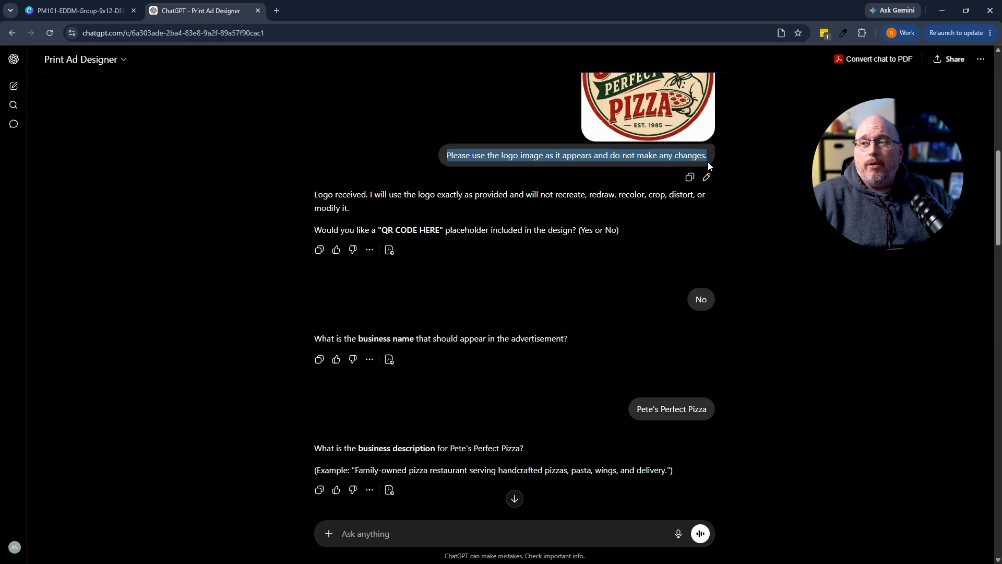
left_click(344, 168)
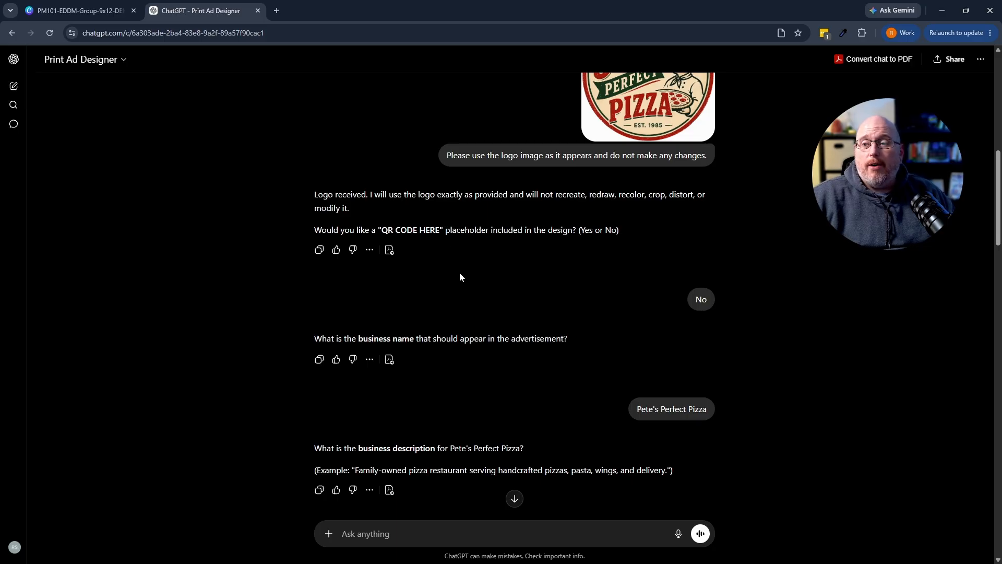
Read through the chat's answers on QR code, business name, description, offer, call to action and contact details up to the generated ad.
scroll(460, 271, "down", 2)
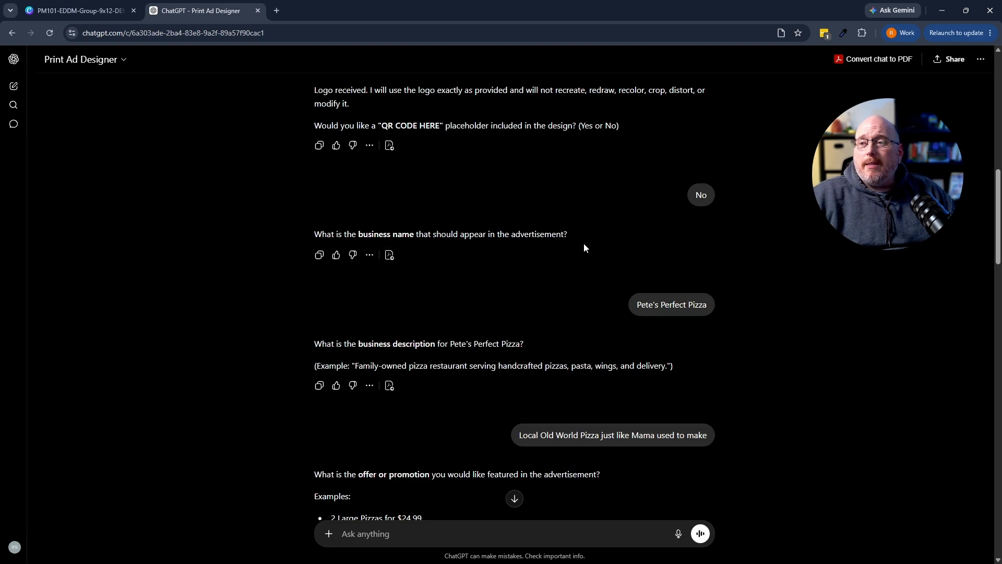
scroll(594, 317, "down", 2)
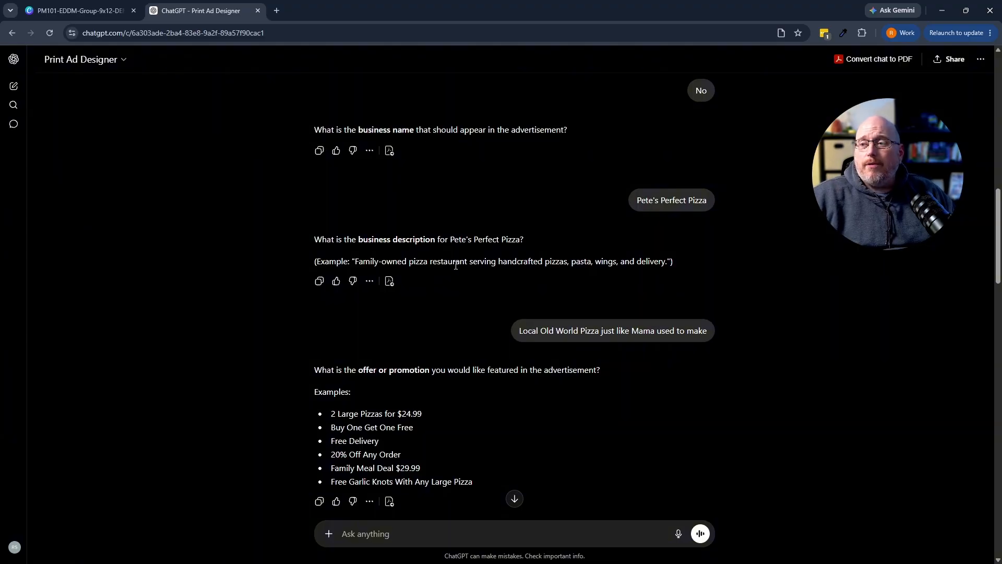
scroll(456, 265, "down", 1)
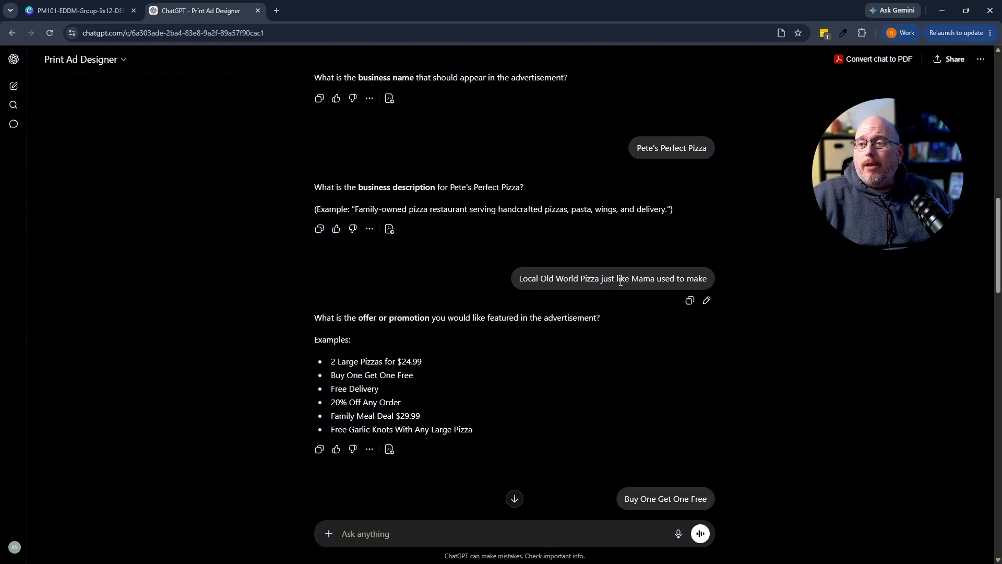
mouse_move(646, 301)
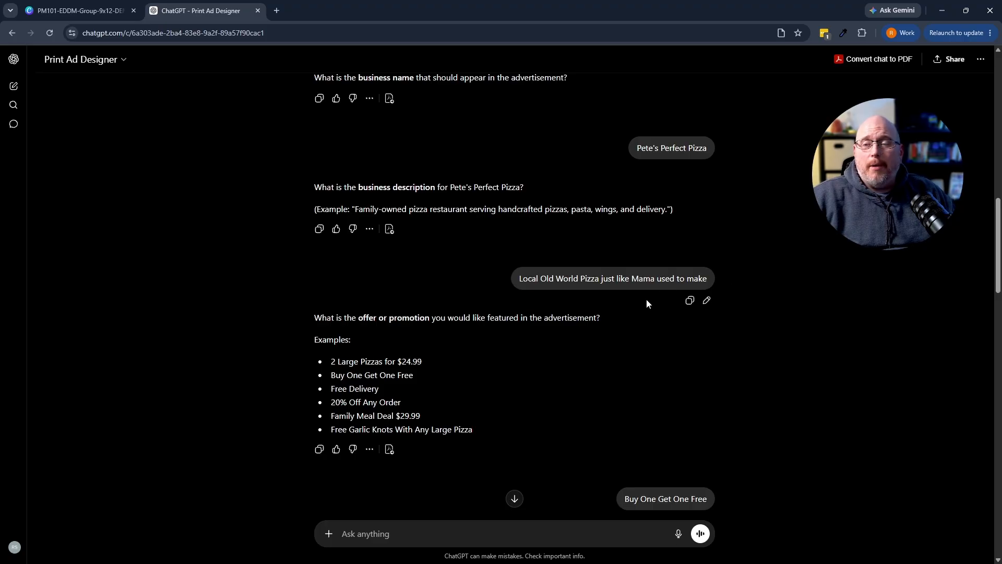
scroll(430, 329, "down", 2)
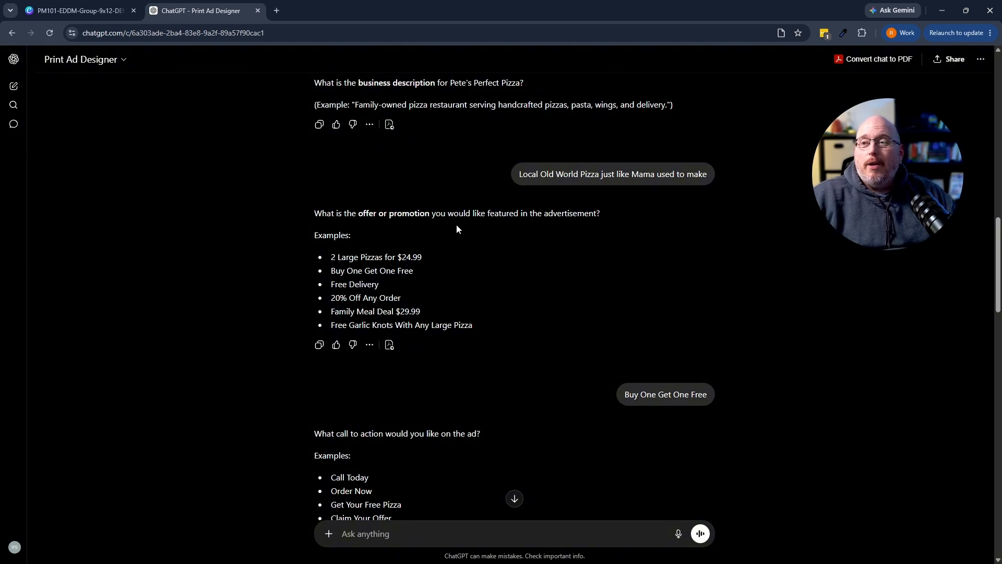
scroll(462, 286, "down", 3)
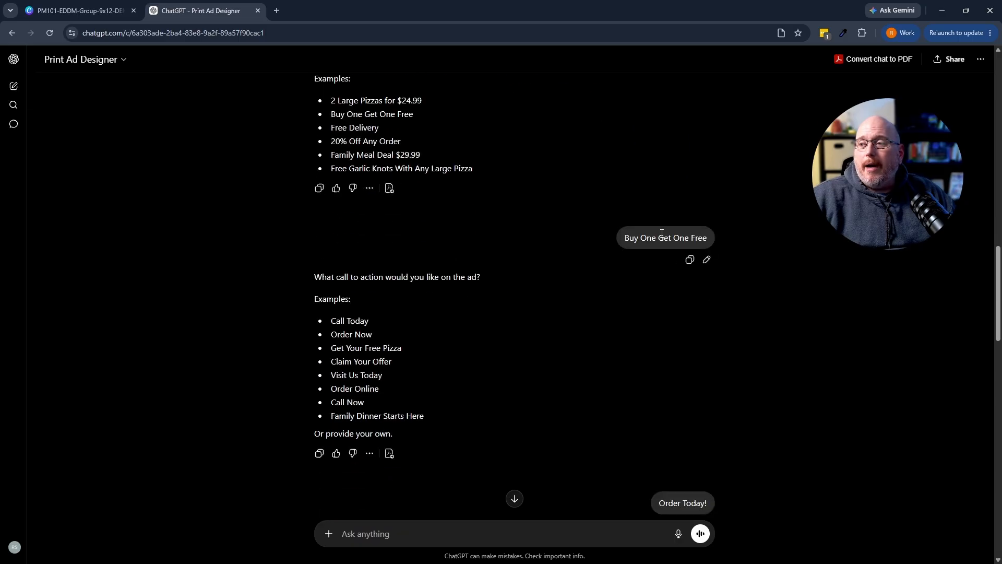
scroll(471, 294, "down", 3)
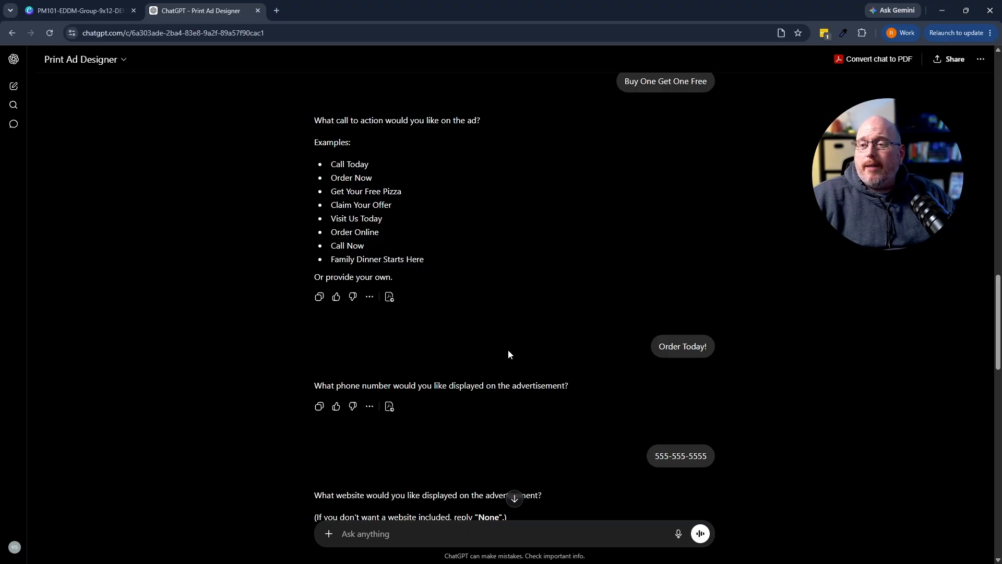
scroll(508, 350, "down", 3)
scroll(557, 305, "down", 4)
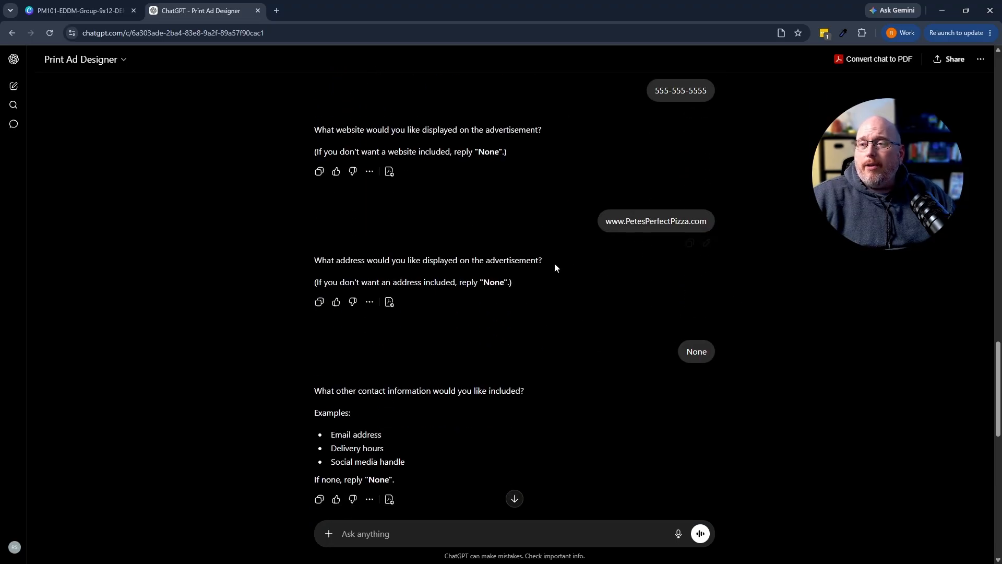
scroll(554, 262, "down", 2)
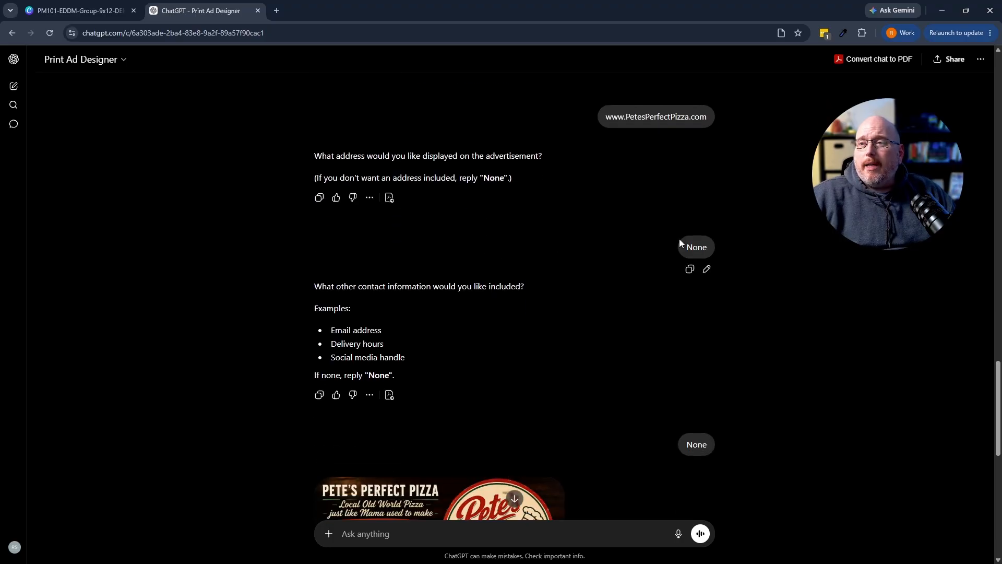
scroll(514, 248, "down", 2)
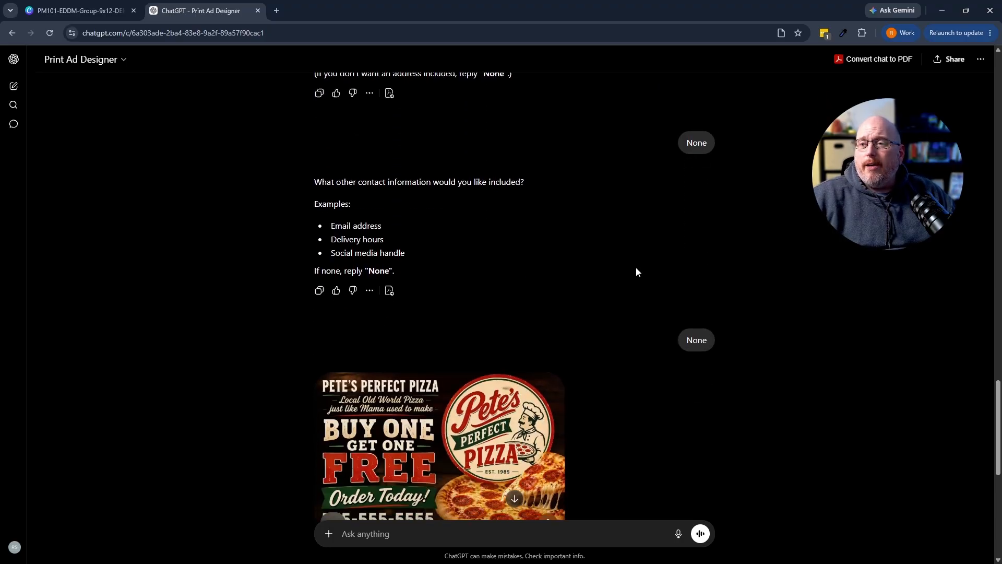
scroll(575, 286, "down", 1)
scroll(573, 286, "down", 1)
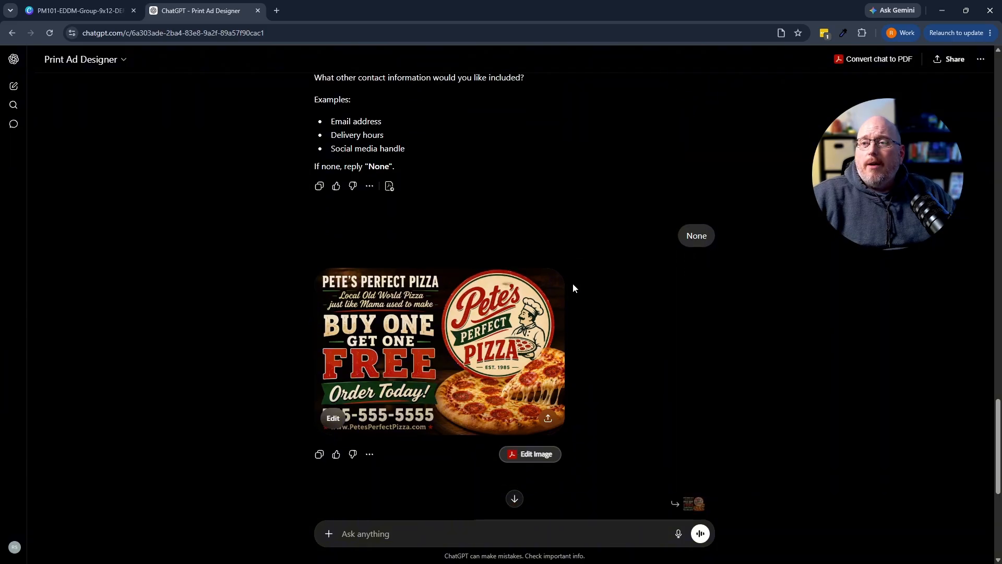
Examine the first generated pizza ad full size, and compare it with the requested large ad size and the correction message.
left_click(442, 340)
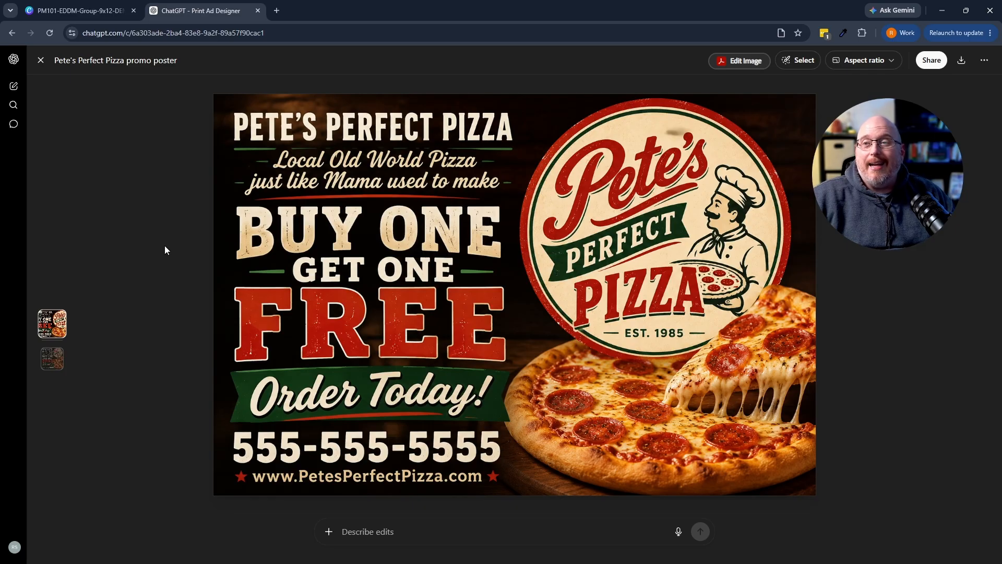
left_click(40, 60)
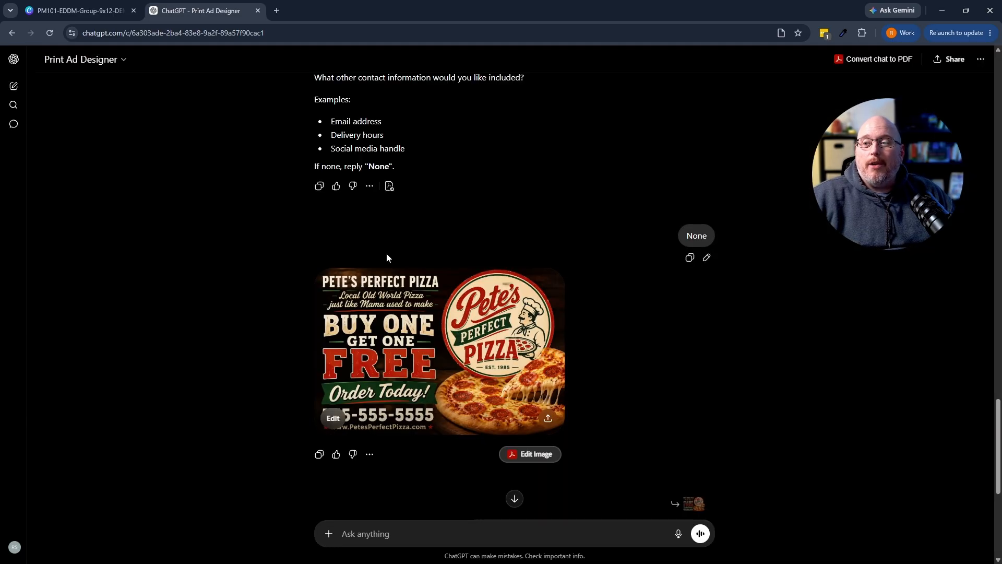
scroll(386, 258, "up", 10)
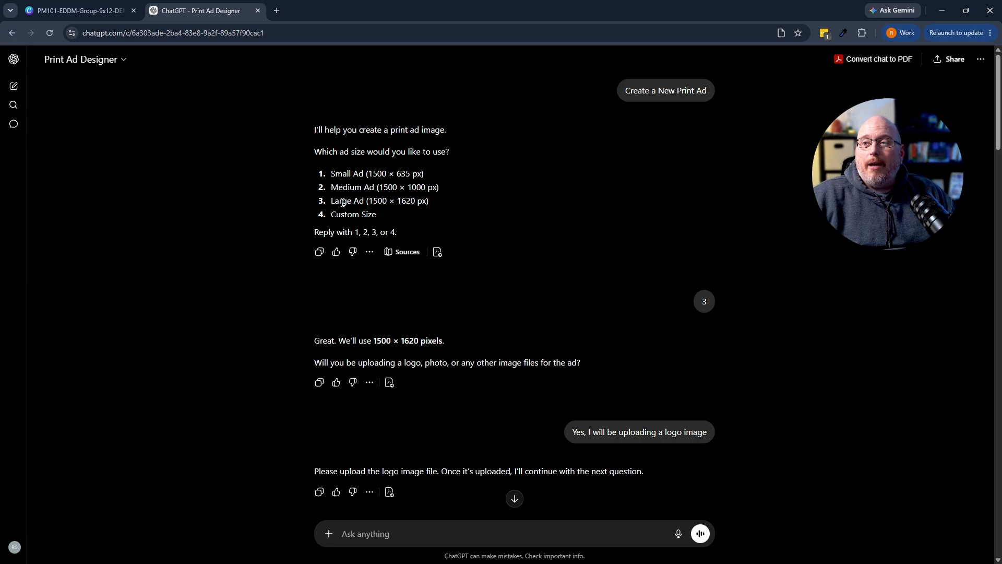
left_click_drag(371, 201, 415, 202)
scroll(445, 334, "down", 10)
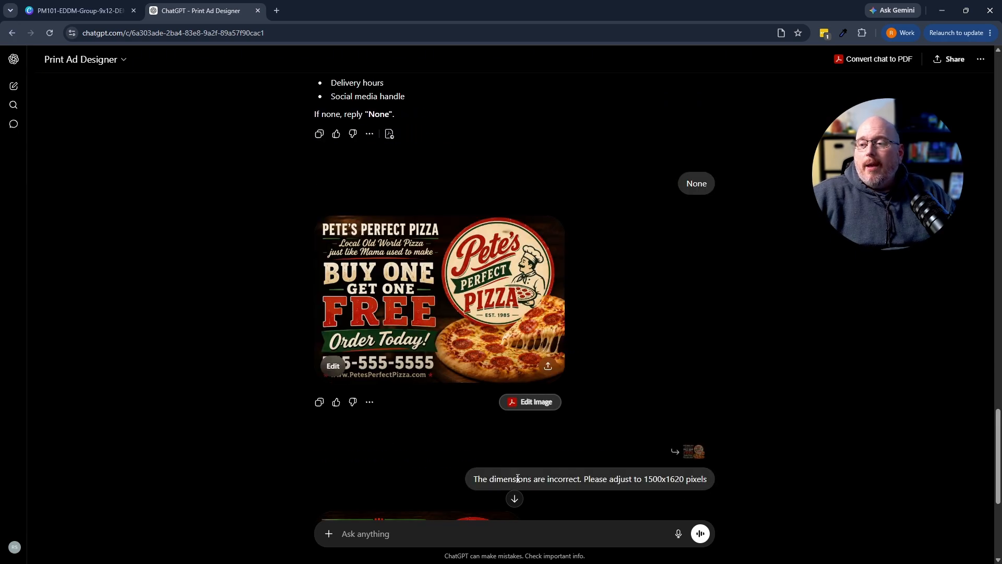
triple_click(482, 478)
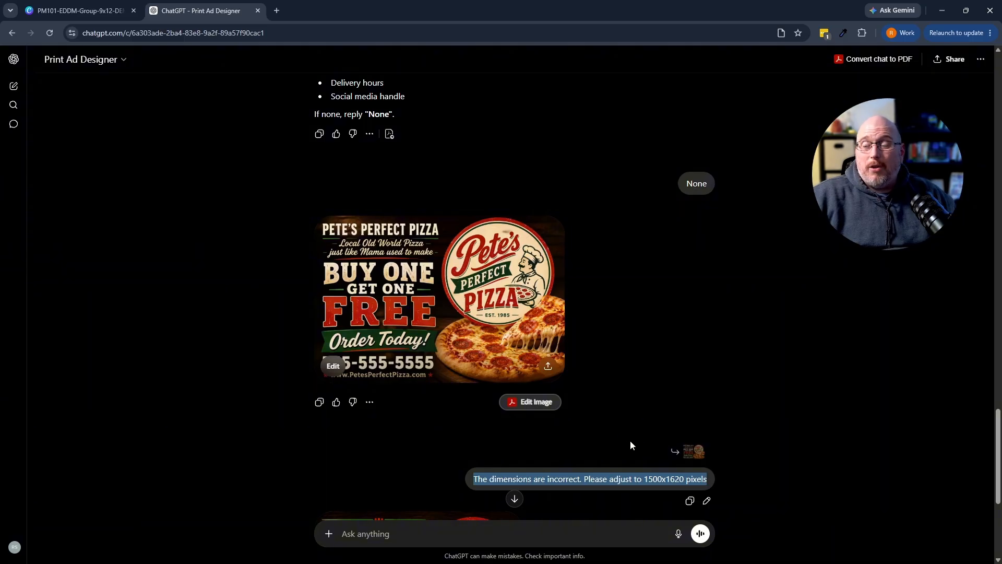
Download the corrected portrait version of the Pete's Perfect Pizza ad and copy its image to the clipboard.
scroll(631, 445, "down", 5)
left_click(414, 330)
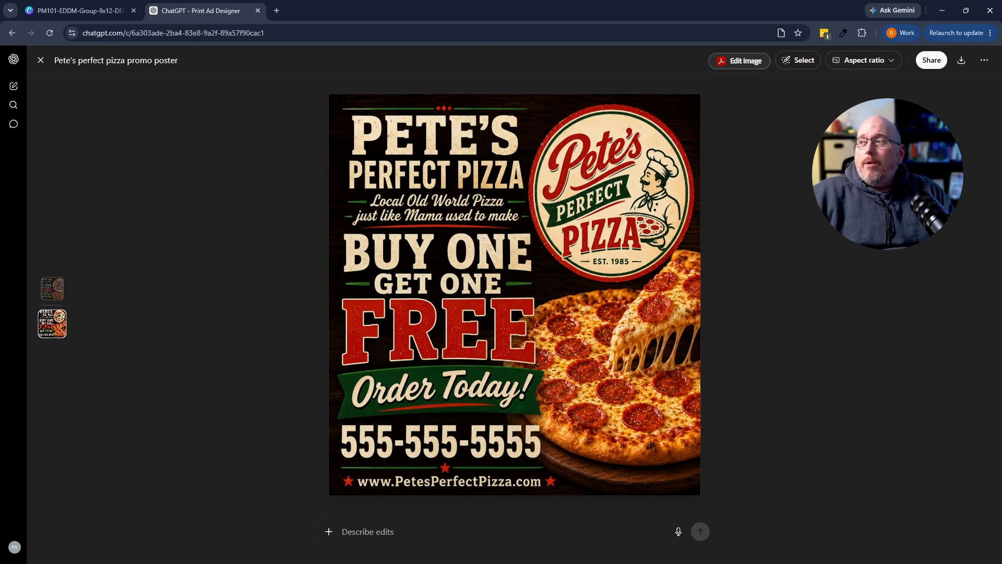
left_click(962, 61)
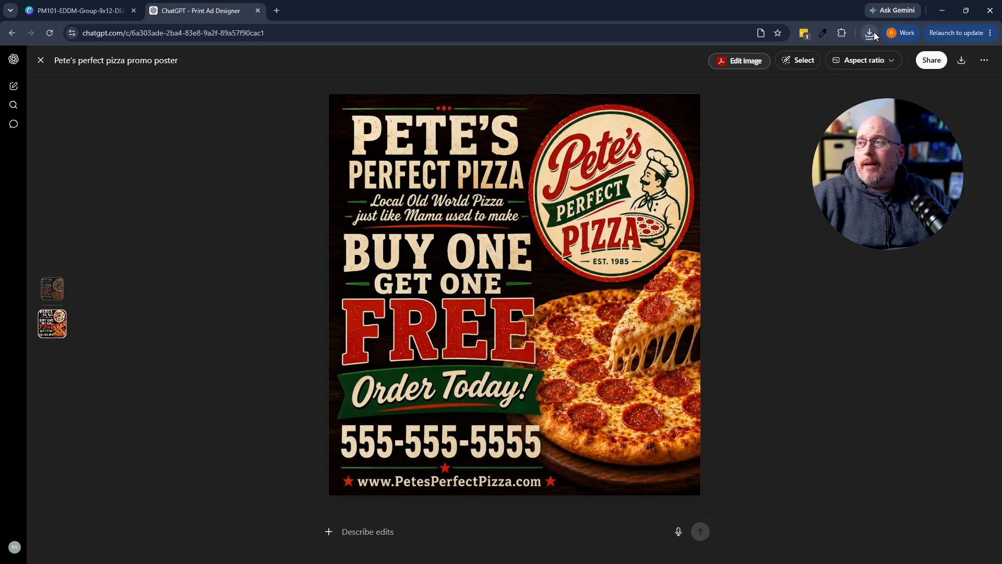
right_click(472, 255)
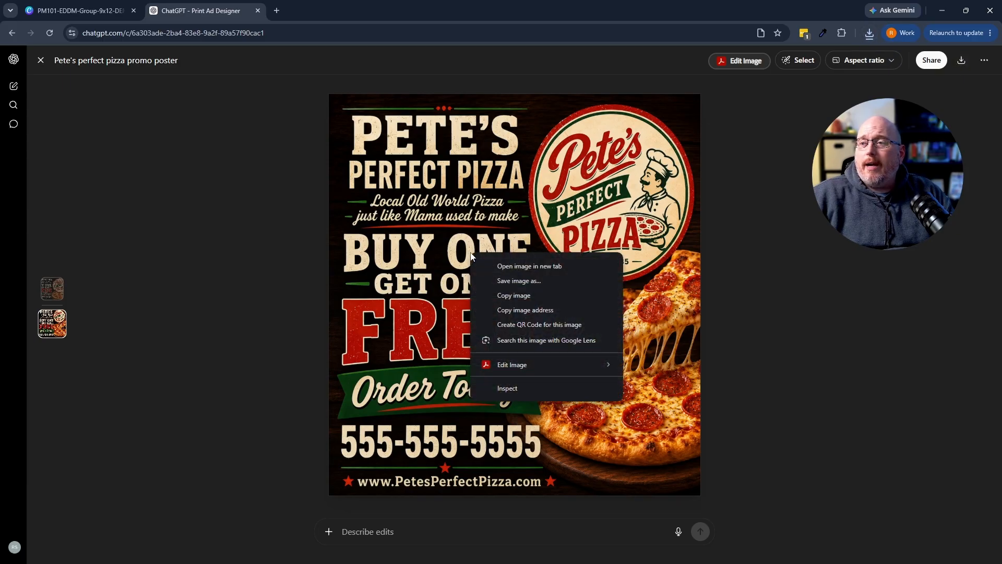
left_click(519, 295)
Switch to the Canva postcard design and delete the price label and pixel-size text from page 3's upper-left large ad slot.
left_click(71, 9)
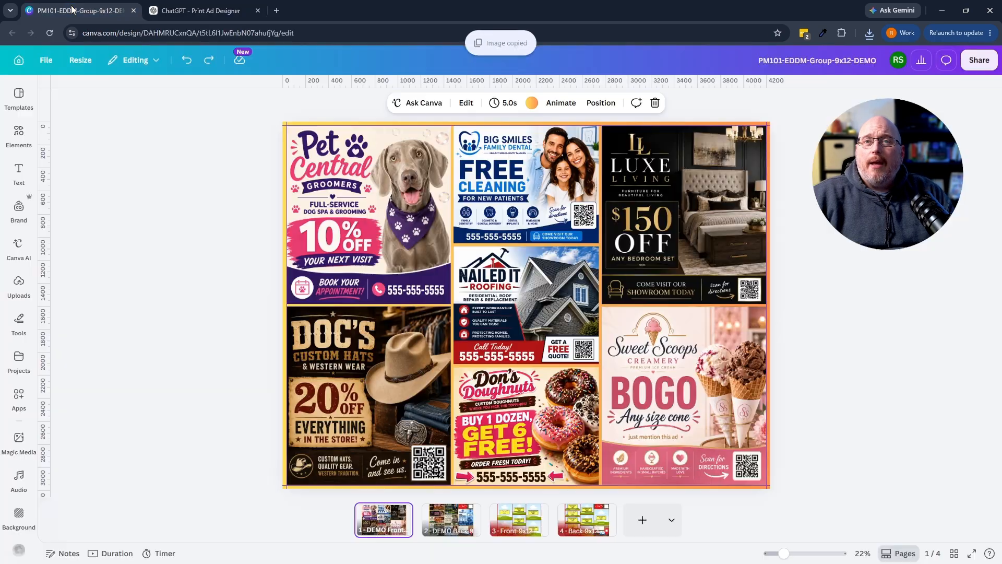
left_click(502, 516)
left_click_drag(420, 304, 291, 155)
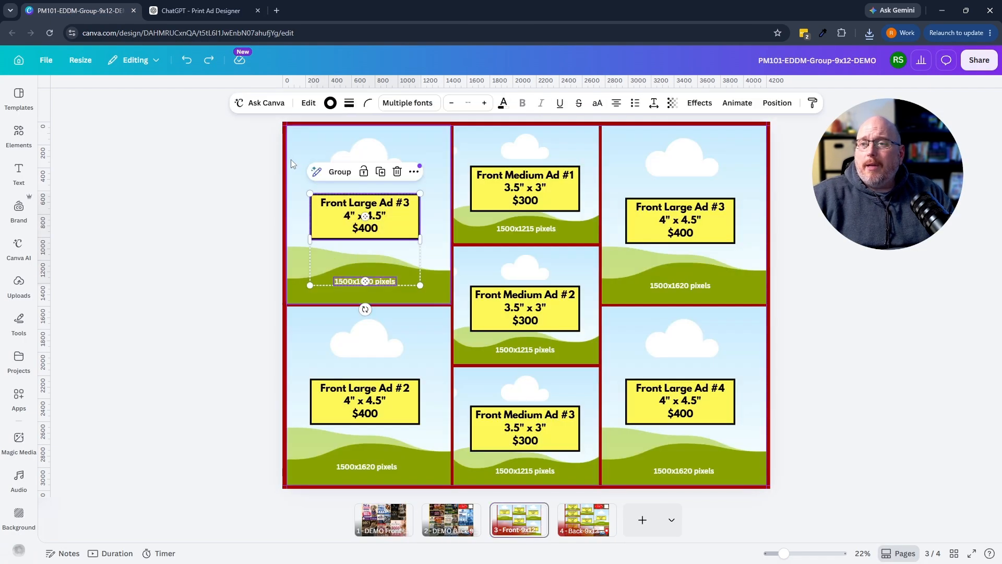
key("Delete")
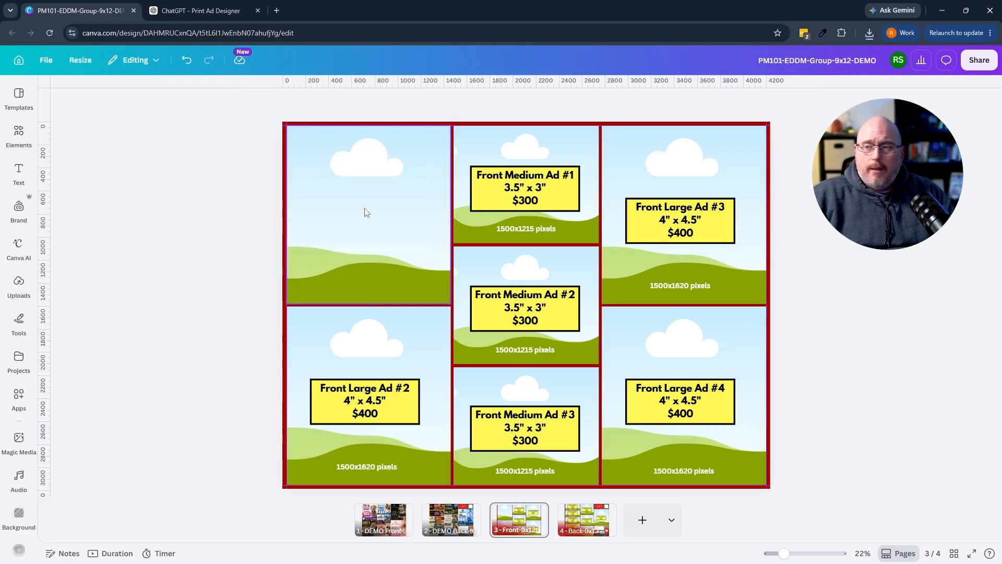
Paste the pizza ad, place it in page 3's upper-left large ad frame, and return to the front demo page.
key("ctrl+v")
left_click_drag(480, 312, 324, 219)
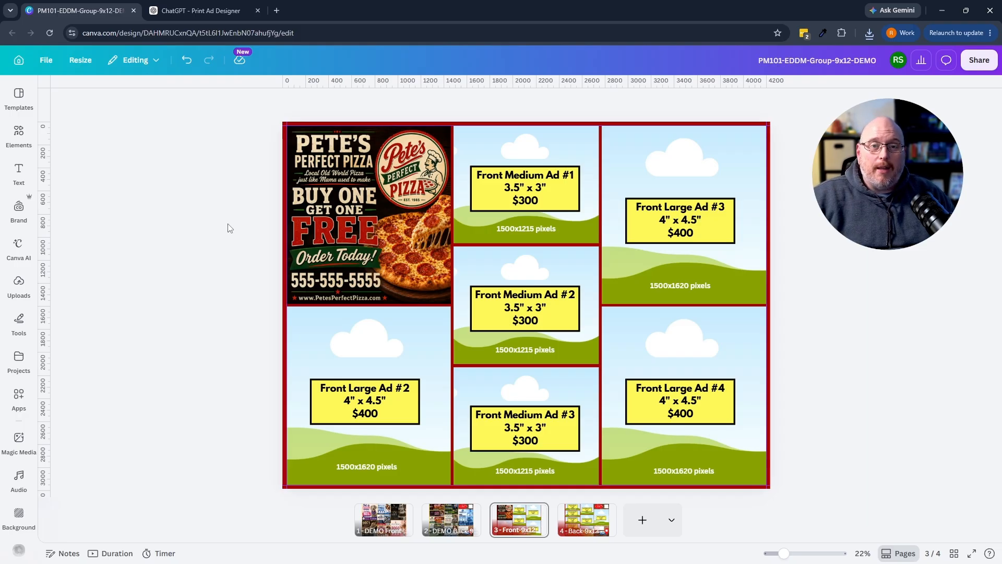
left_click(383, 519)
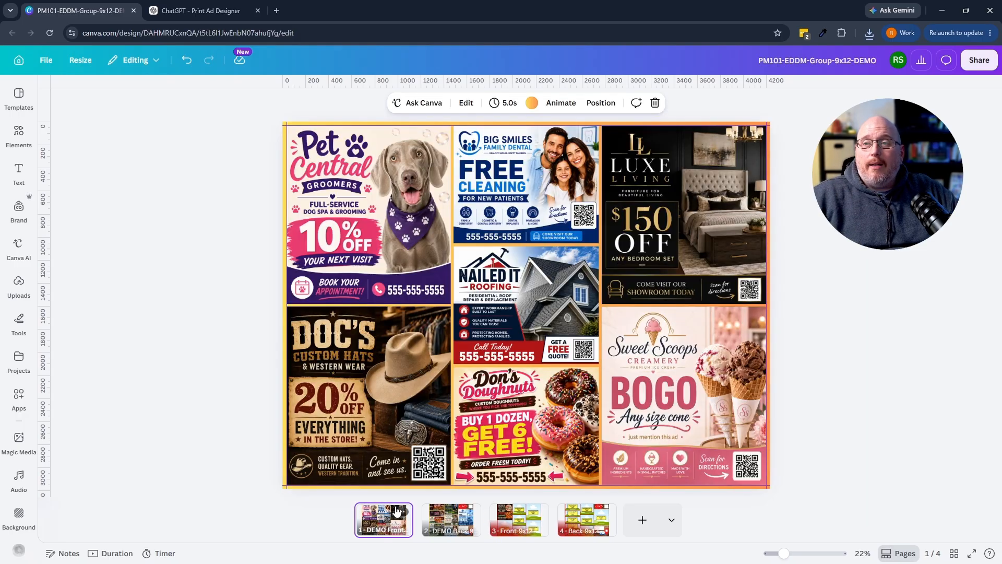